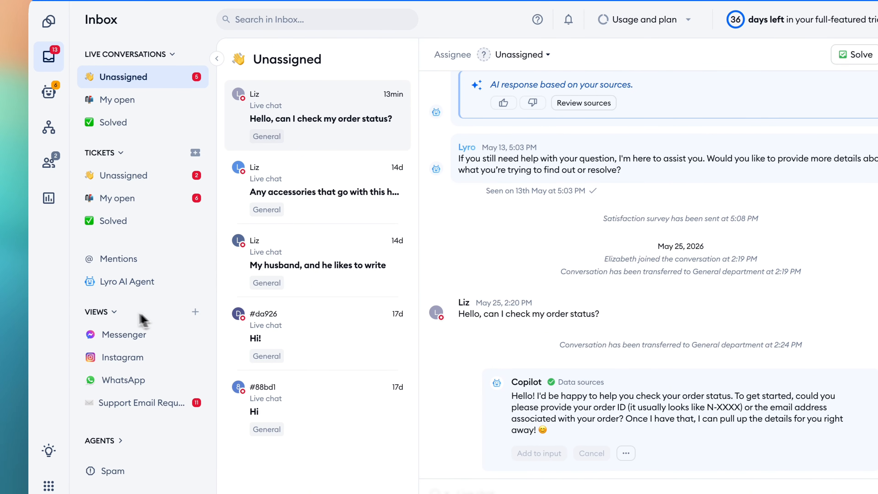
- Expand the agents section in the inbox navigation and look through the listed teammates
{"action": "left_click", "coordinate": [114, 441]}
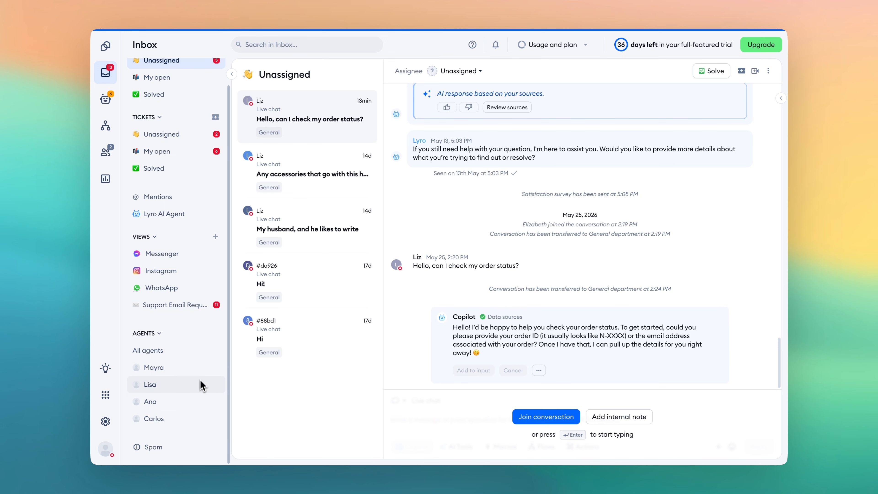
{"action": "scroll", "coordinate": [200, 416], "scroll_direction": "up", "scroll_amount": 1}
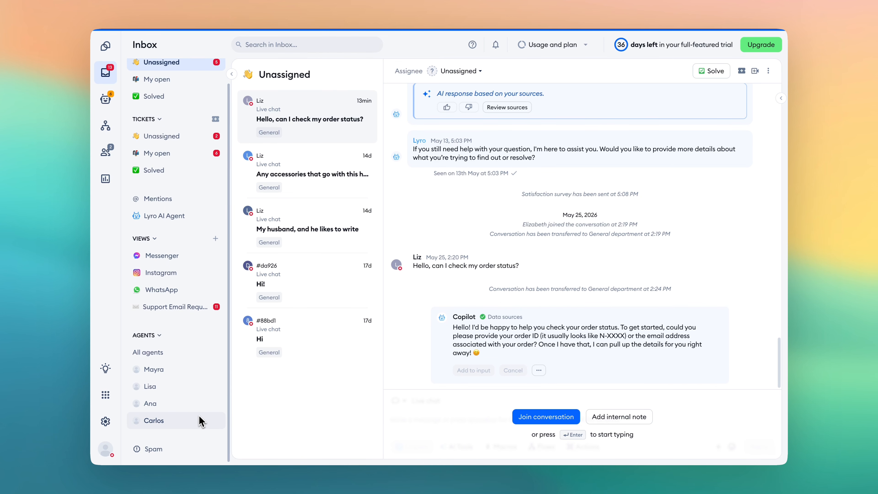
{"action": "scroll", "coordinate": [201, 420], "scroll_direction": "down", "scroll_amount": 1}
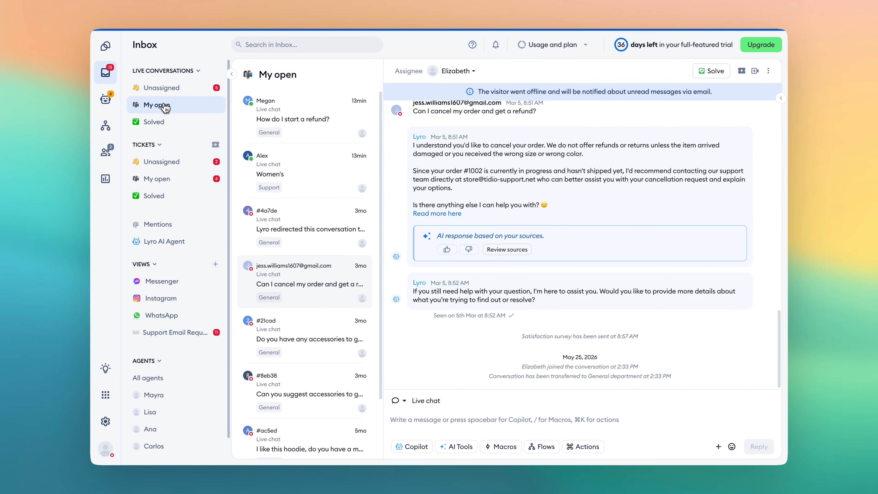
- Open the order cancellation and refund chat among my open live conversations and show its details
{"action": "left_click", "coordinate": [165, 105]}
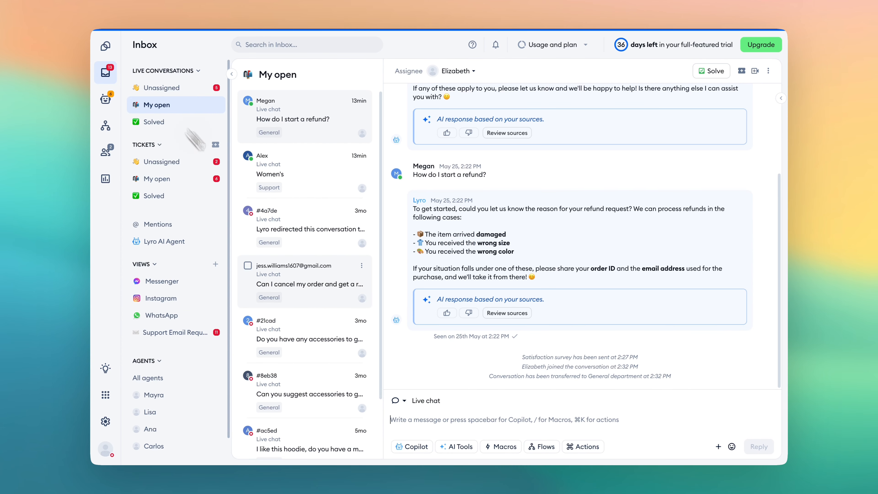
{"action": "left_click", "coordinate": [328, 292]}
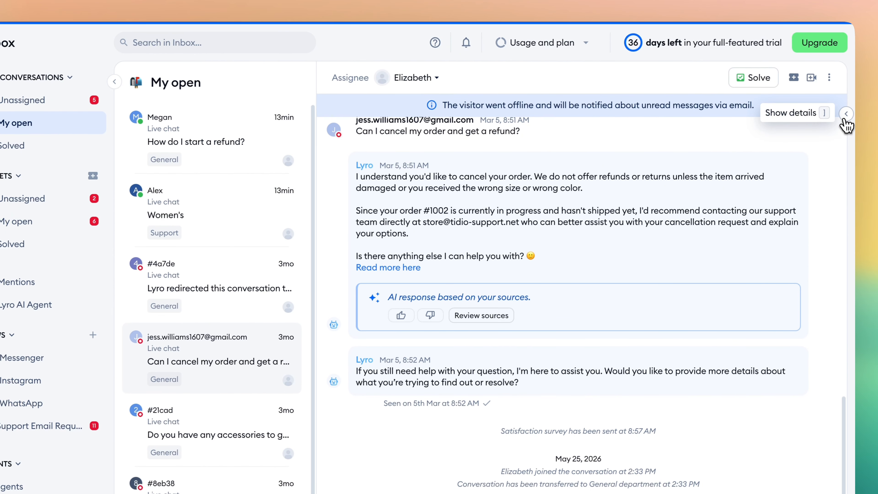
{"action": "left_click", "coordinate": [846, 115]}
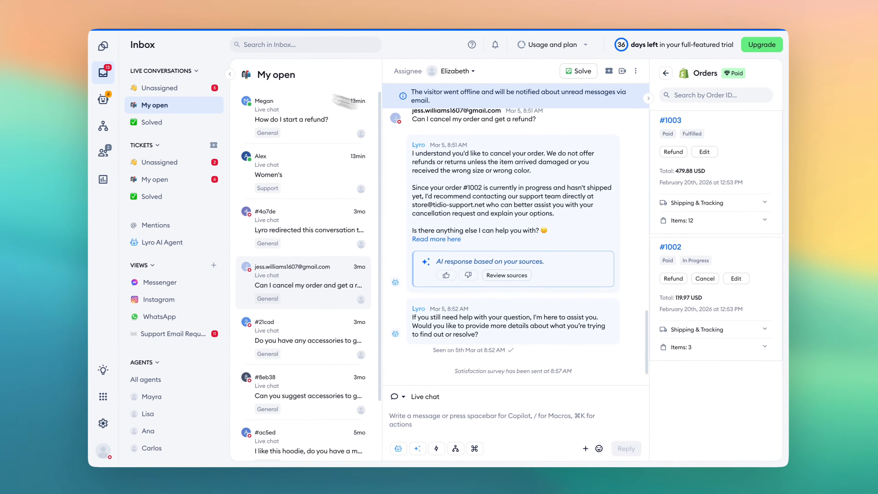
- Open the unassigned tickets and examine the assignee, status, priority and further action options of the Order Refund ticket
{"action": "left_click", "coordinate": [77, 200]}
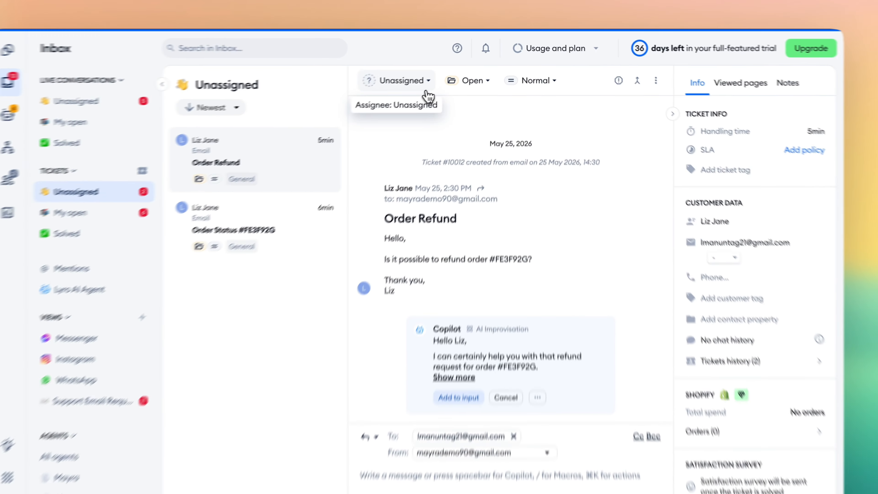
{"action": "left_click", "coordinate": [448, 82]}
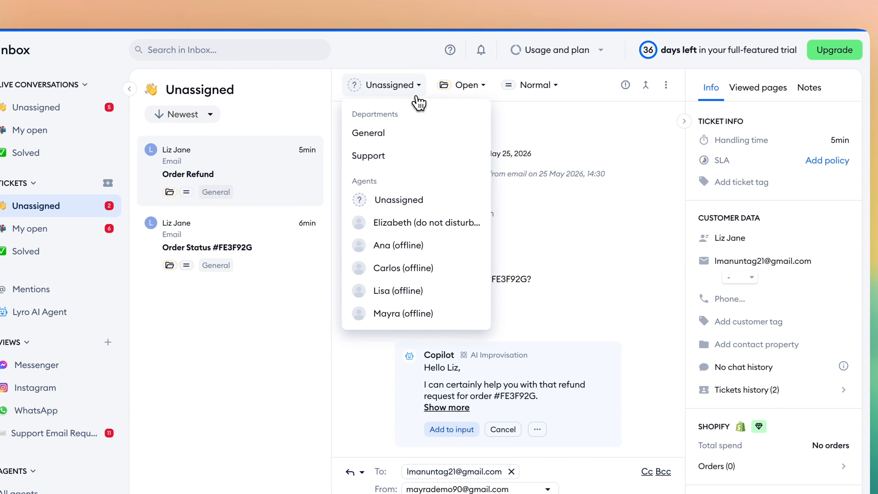
{"action": "left_click", "coordinate": [466, 90]}
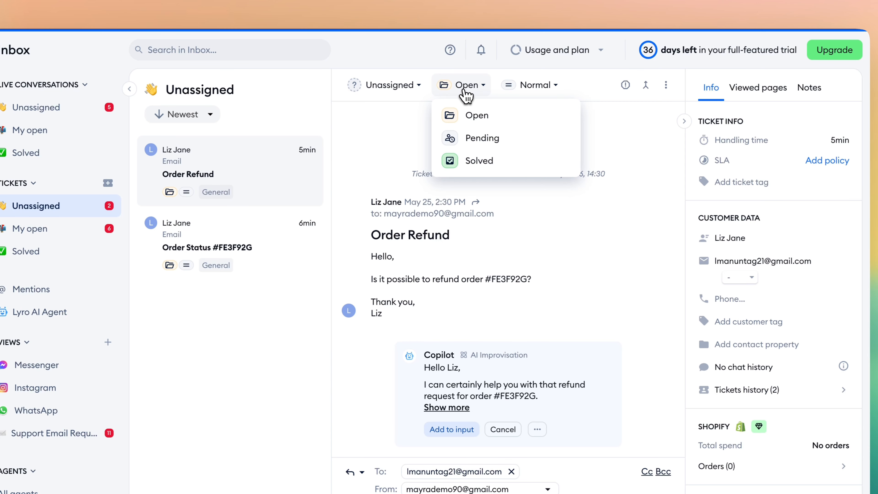
{"action": "left_click", "coordinate": [528, 87]}
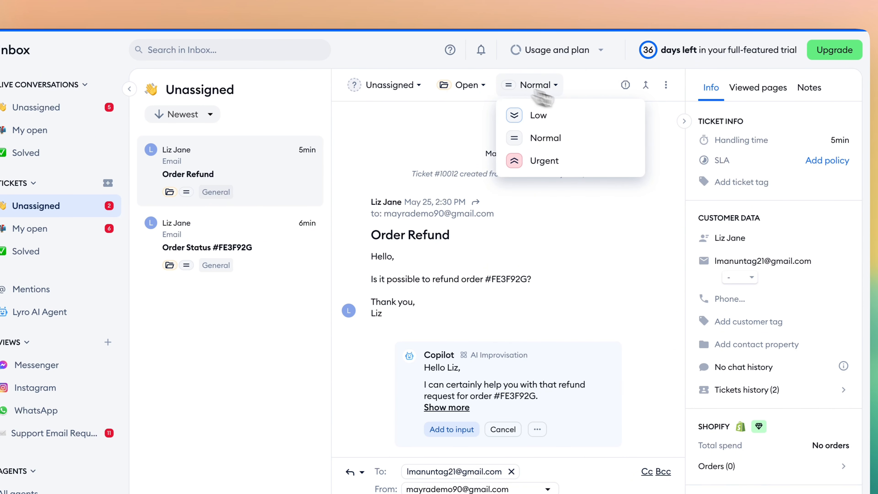
{"action": "left_click", "coordinate": [676, 140]}
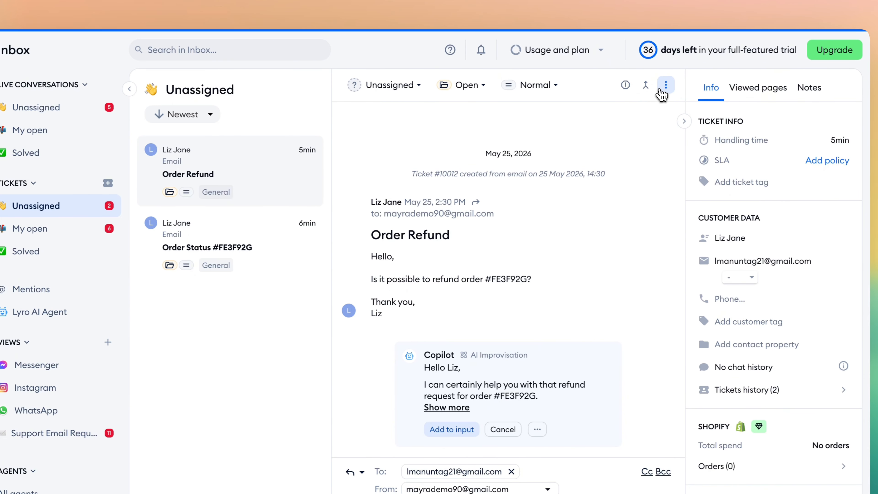
{"action": "left_click", "coordinate": [666, 85]}
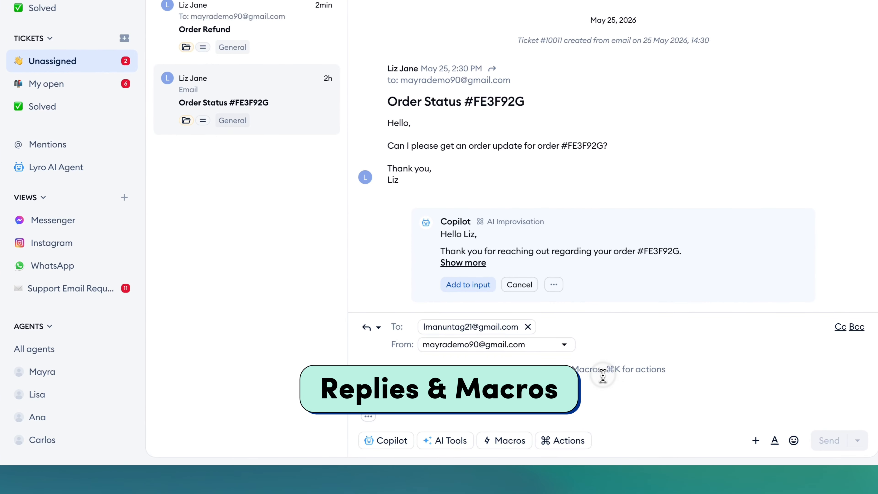
- Examine the reply types, sender choices, text formatting and attachment options in the Order Status ticket's reply composer
{"action": "left_click", "coordinate": [602, 376]}
{"action": "left_click", "coordinate": [371, 328]}
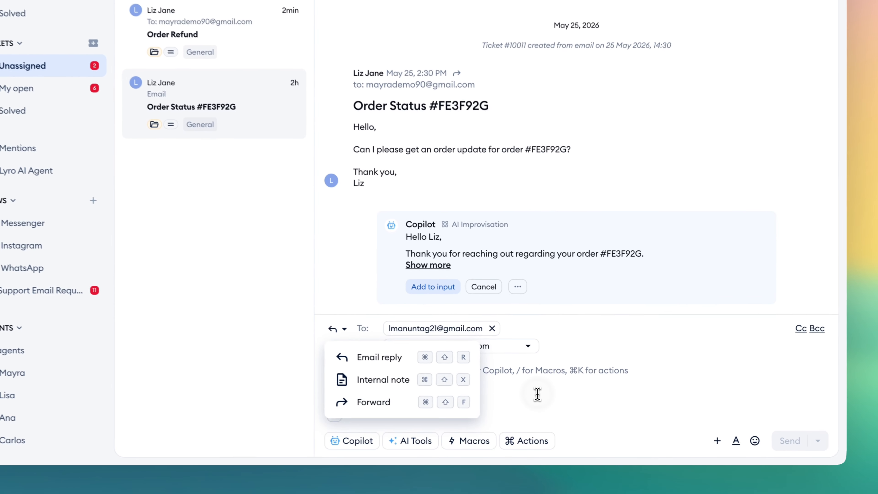
{"action": "left_click", "coordinate": [553, 409]}
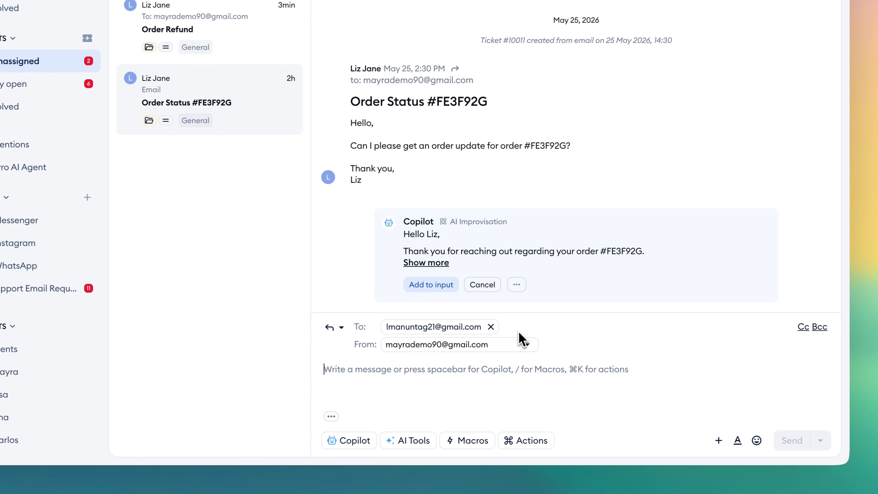
{"action": "left_click", "coordinate": [511, 346]}
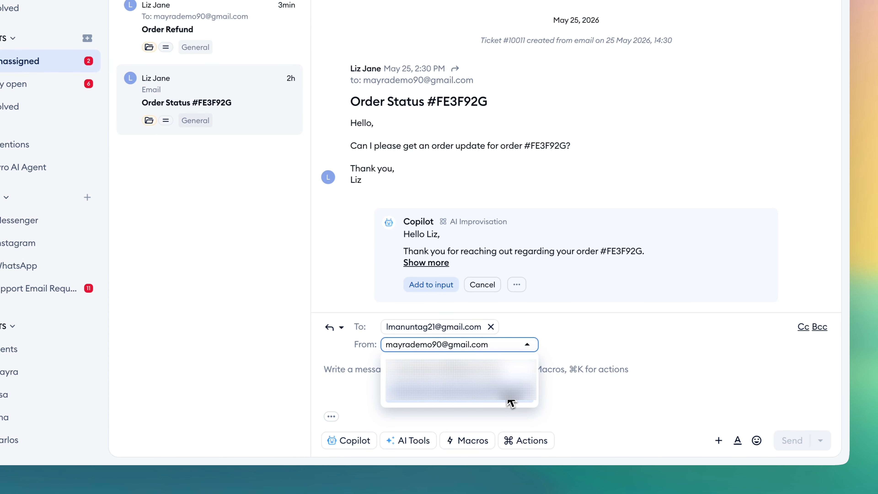
{"action": "left_click", "coordinate": [780, 333]}
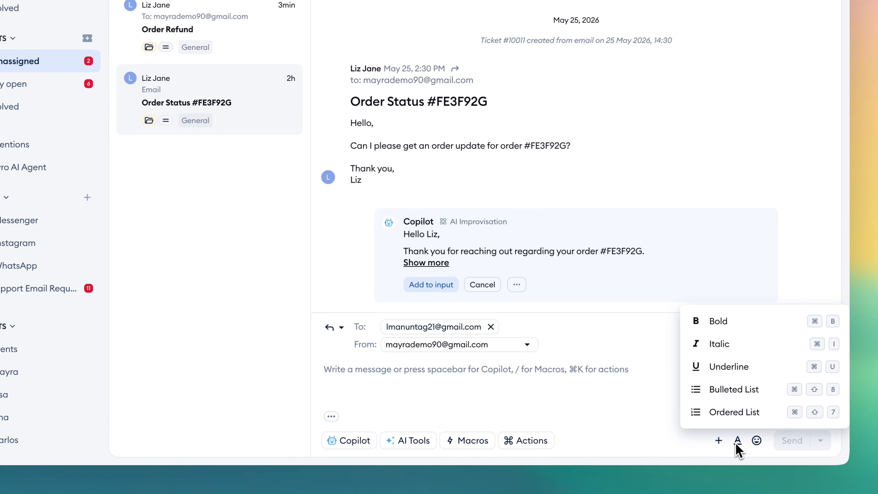
{"action": "left_click", "coordinate": [719, 442]}
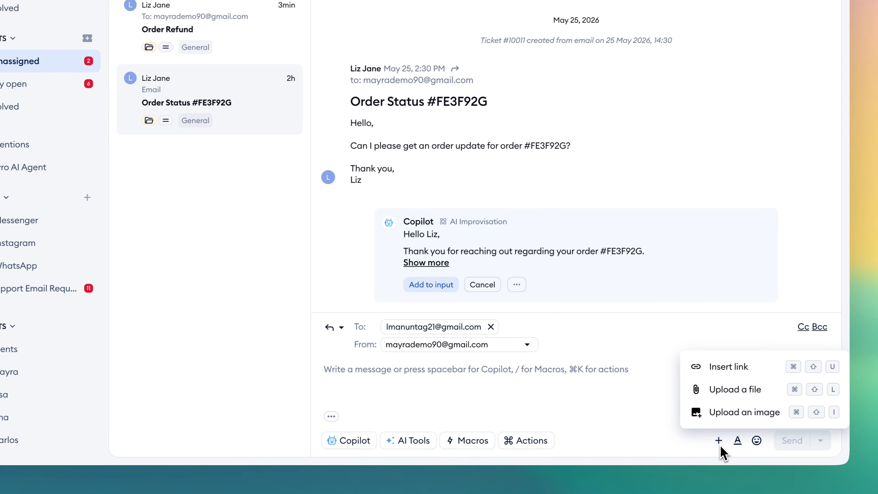
{"action": "left_click", "coordinate": [691, 443]}
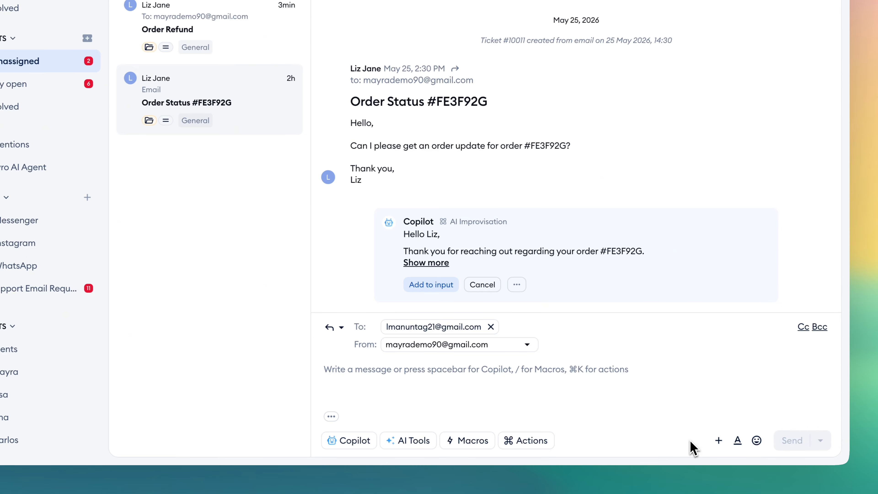
- Browse the available macros for the Order Status ticket's reply, and leave the macro list without using one
{"action": "left_click", "coordinate": [490, 443]}
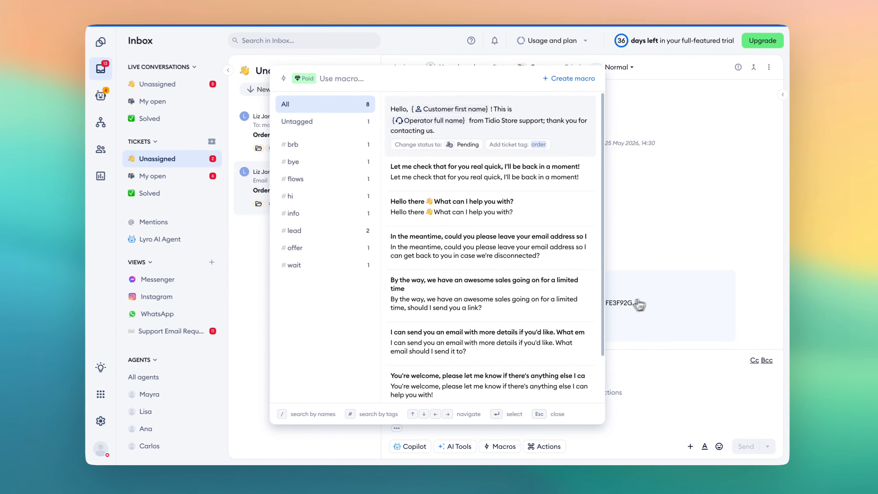
{"action": "scroll", "coordinate": [589, 306], "scroll_direction": "down", "scroll_amount": 1}
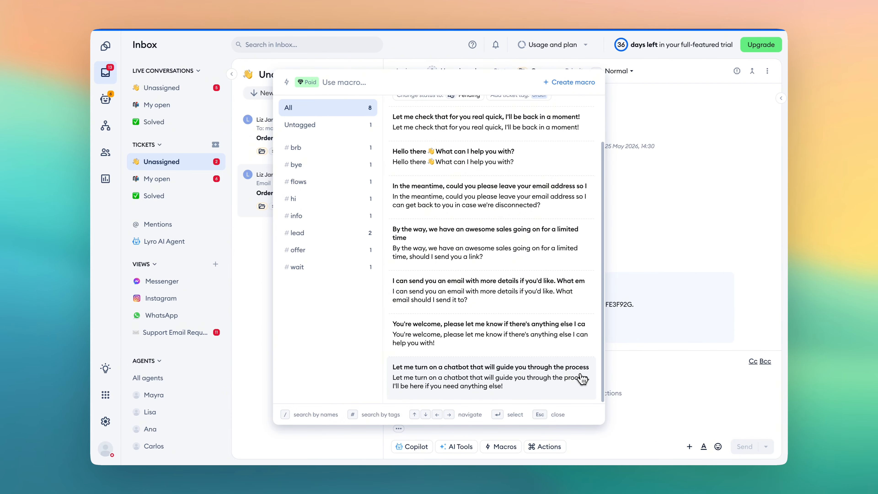
{"action": "scroll", "coordinate": [583, 379], "scroll_direction": "up", "scroll_amount": 3}
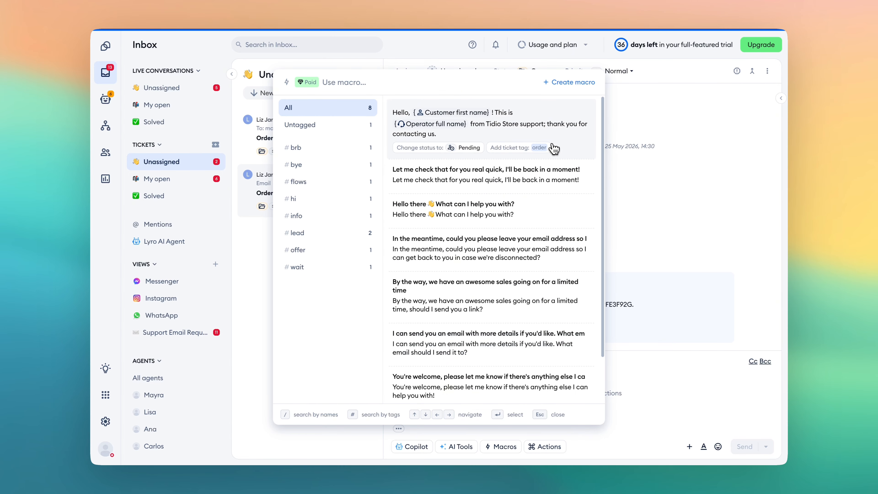
{"action": "key", "text": "Down"}
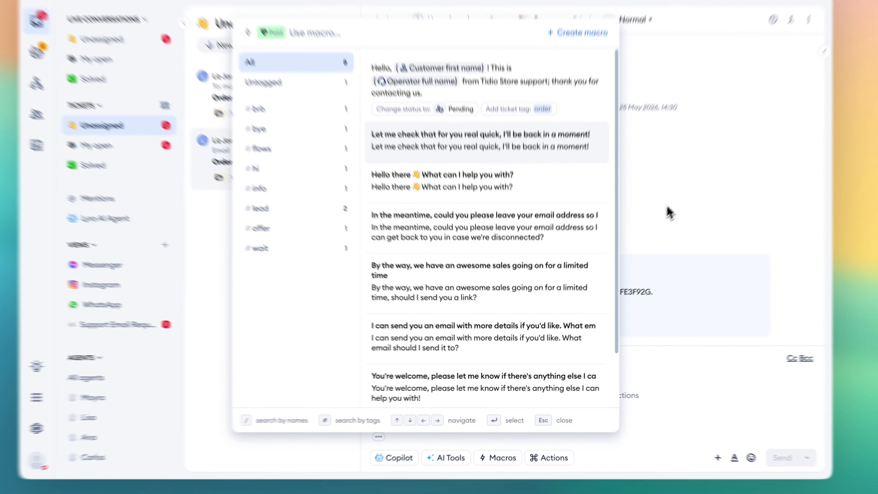
{"action": "key", "text": "Escape"}
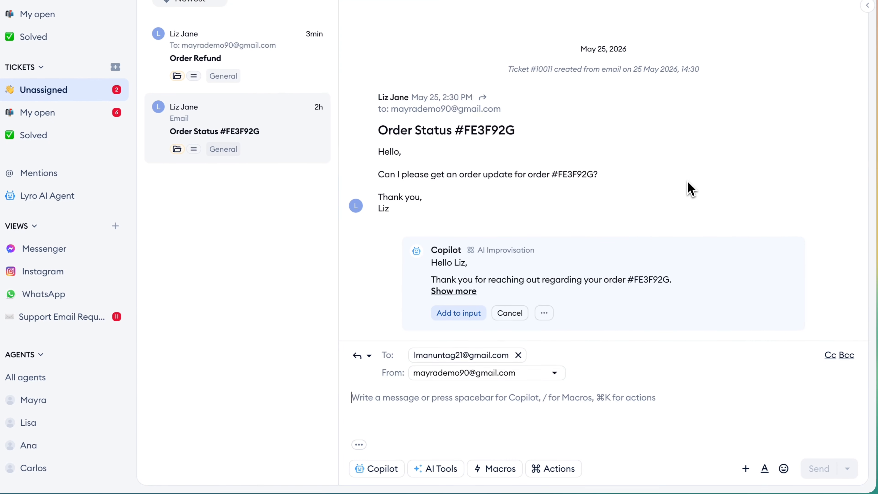
- Add an internal note to the Order Status ticket, mentioning the first suggested teammate with "Please take a look at this order status."
{"action": "left_click", "coordinate": [367, 356]}
{"action": "left_click", "coordinate": [392, 413]}
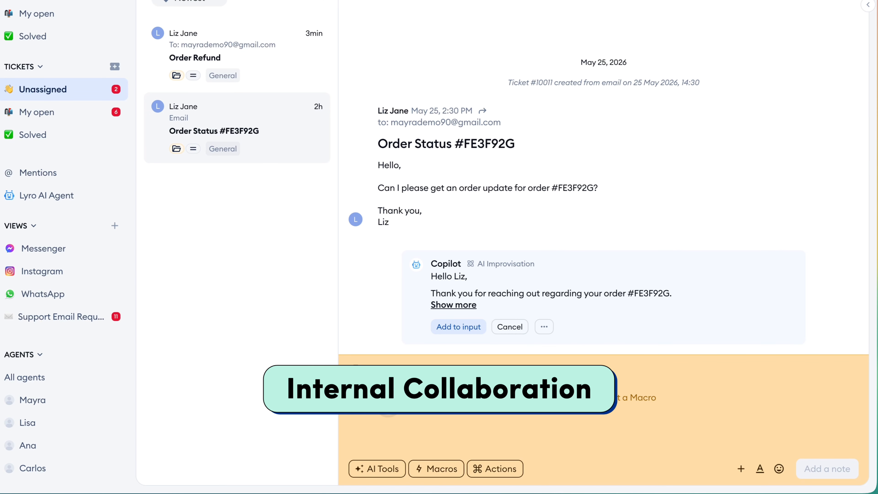
{"action": "type", "text": "@"}
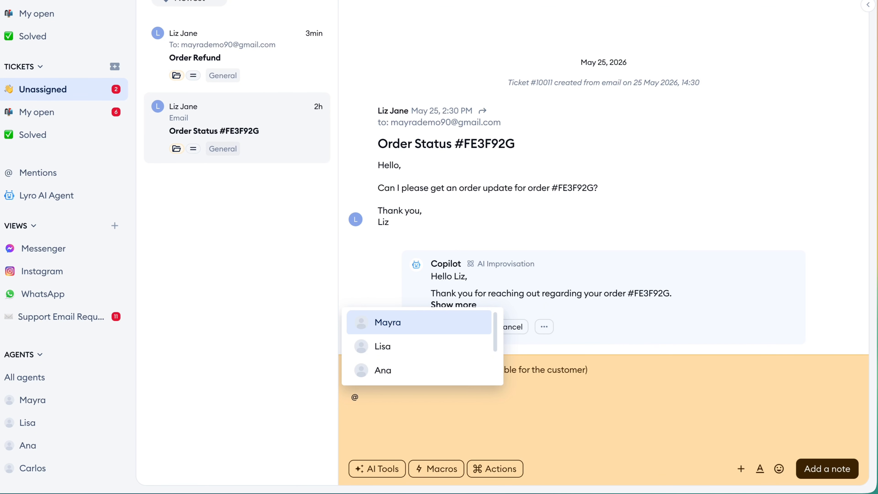
{"action": "key", "text": "Return"}
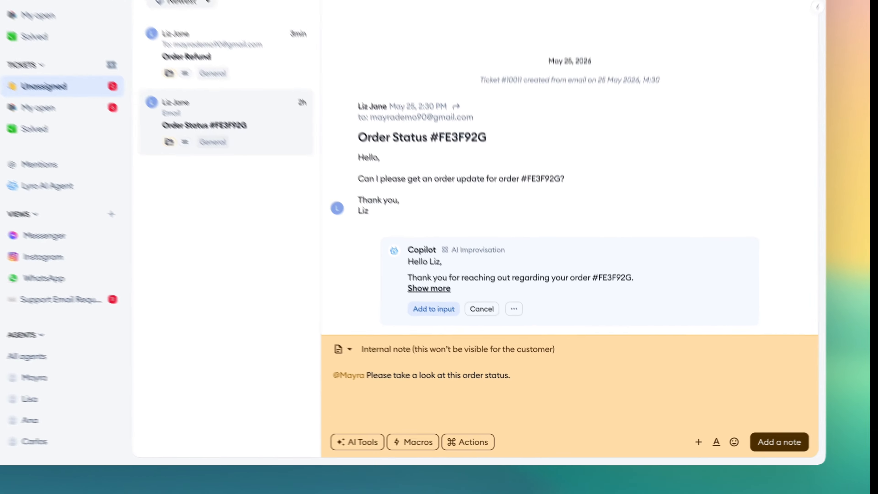
{"action": "left_click", "coordinate": [743, 446]}
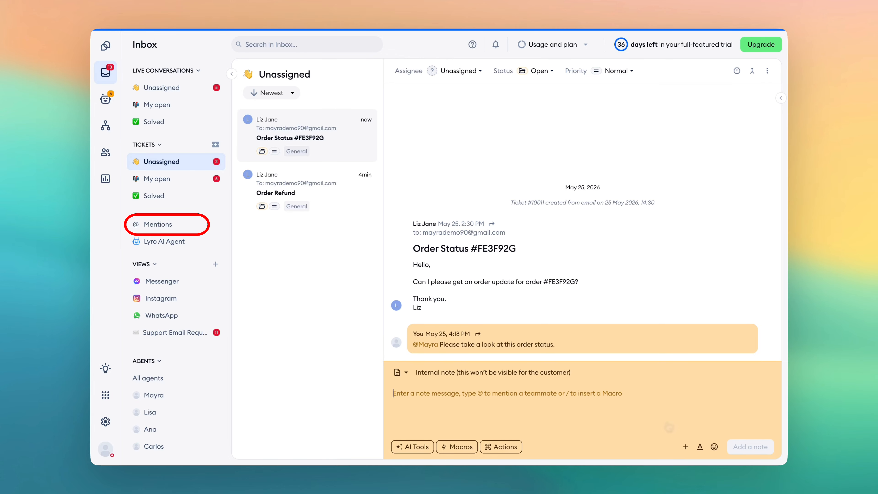
- Assign the Order Status ticket to the second named agent and set the Order Refund ticket's priority to Normal
{"action": "left_click", "coordinate": [469, 73]}
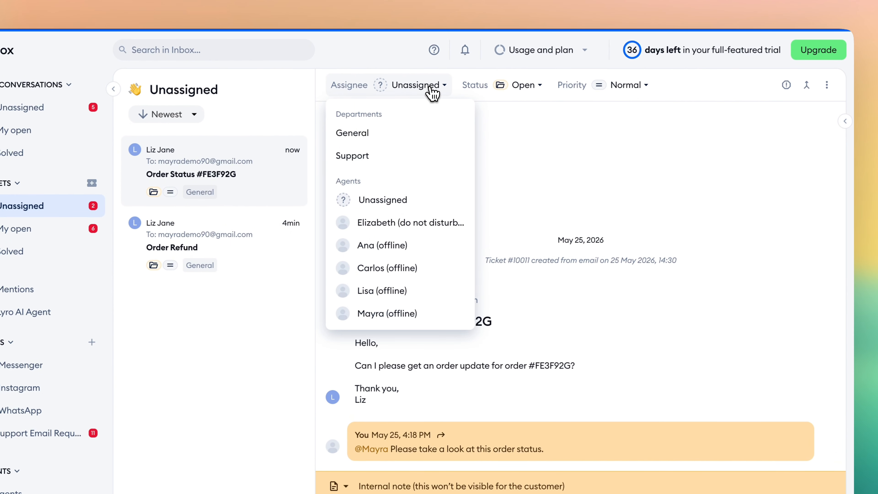
{"action": "left_click", "coordinate": [446, 250]}
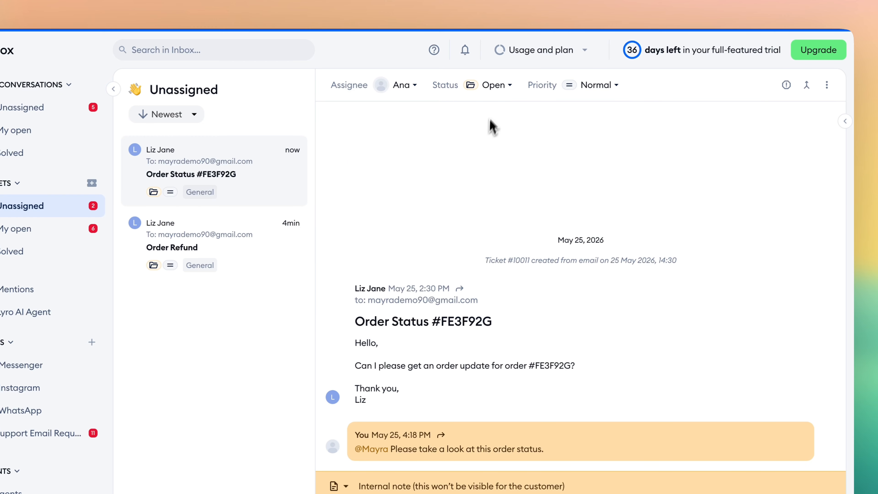
{"action": "left_click", "coordinate": [598, 85]}
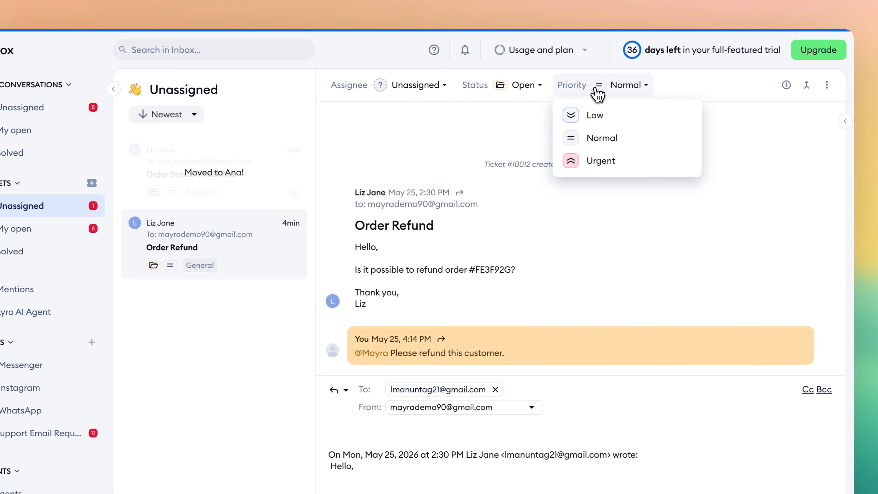
{"action": "left_click", "coordinate": [610, 138]}
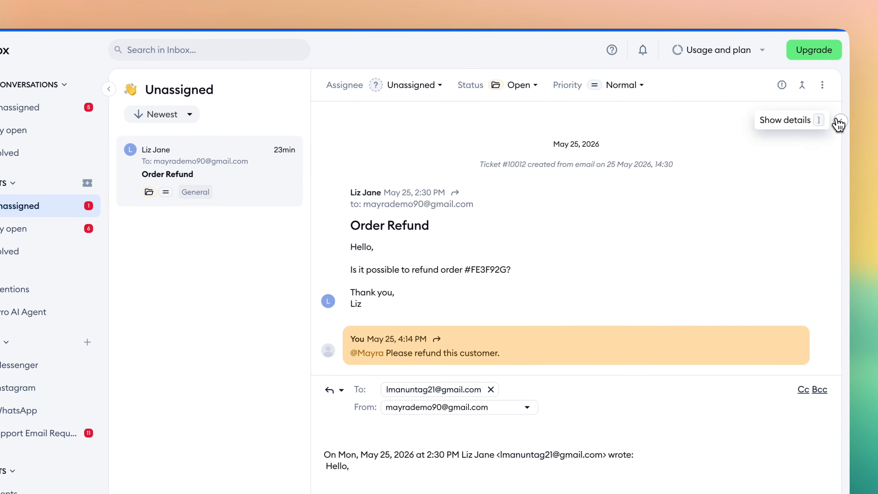
- Show the Order Refund ticket's details and add the ticket tag "Billing question"
{"action": "left_click", "coordinate": [839, 122]}
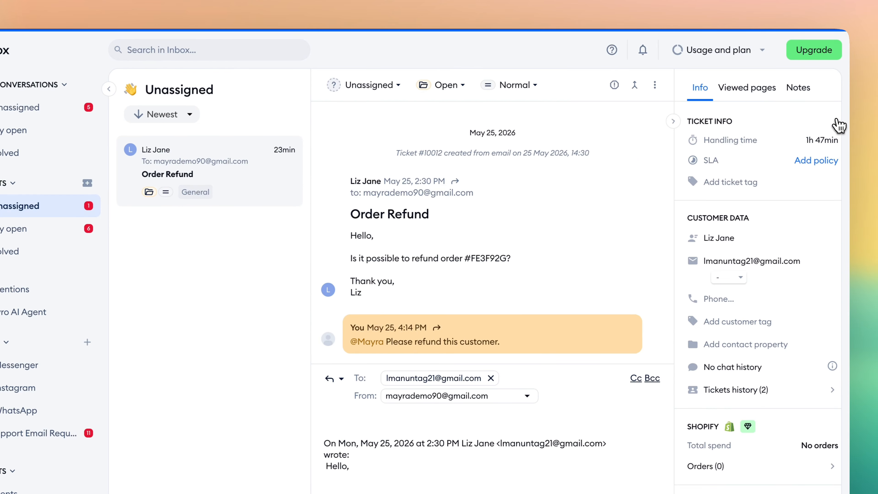
{"action": "left_click", "coordinate": [751, 181]}
{"action": "type", "text": "Billing question"}
{"action": "key", "text": "Return"}
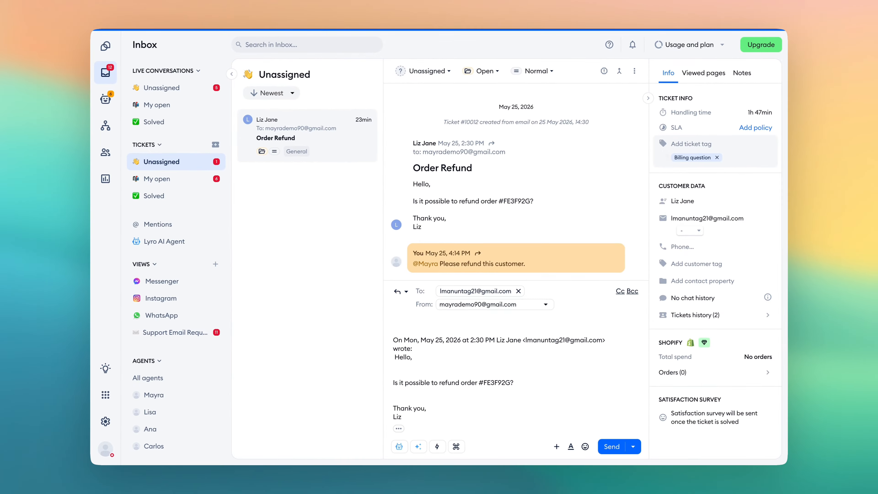
- Open the list of my open tickets
{"action": "left_click", "coordinate": [484, 71]}
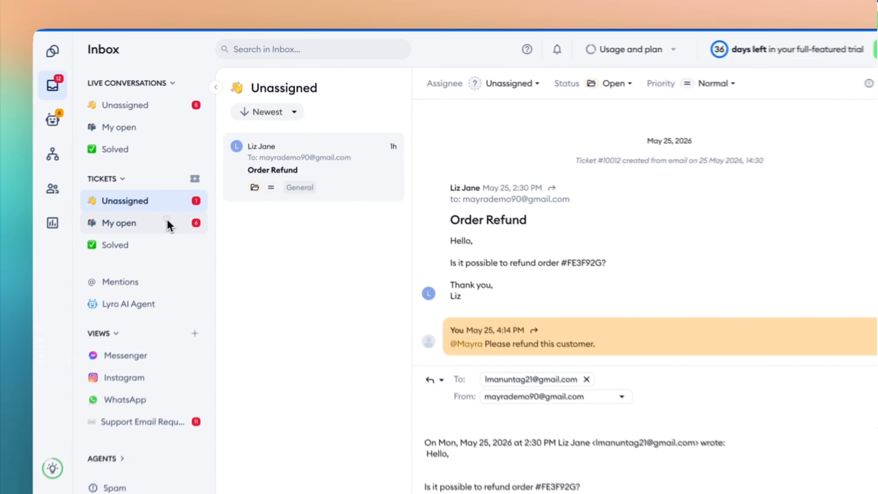
{"action": "left_click", "coordinate": [169, 226]}
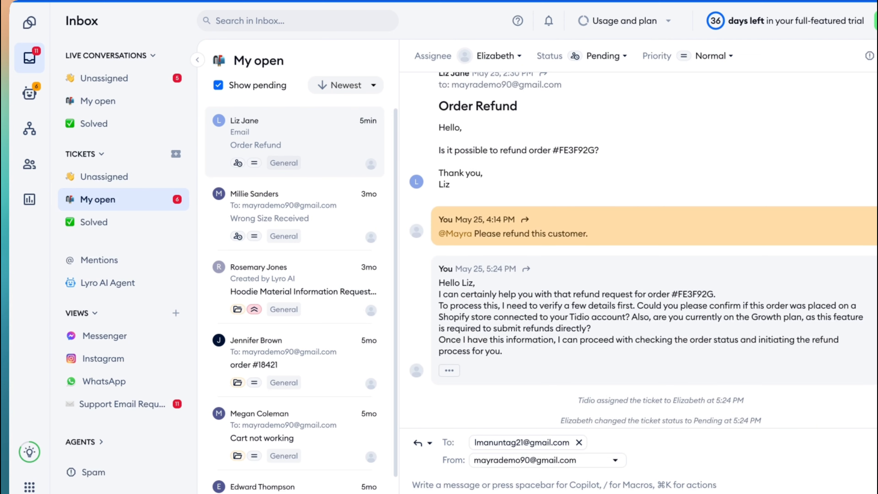
- Try oldest-first sorting and hiding pending tickets in my open tickets, restoring newest-first order and the pending tickets
{"action": "left_click", "coordinate": [374, 89]}
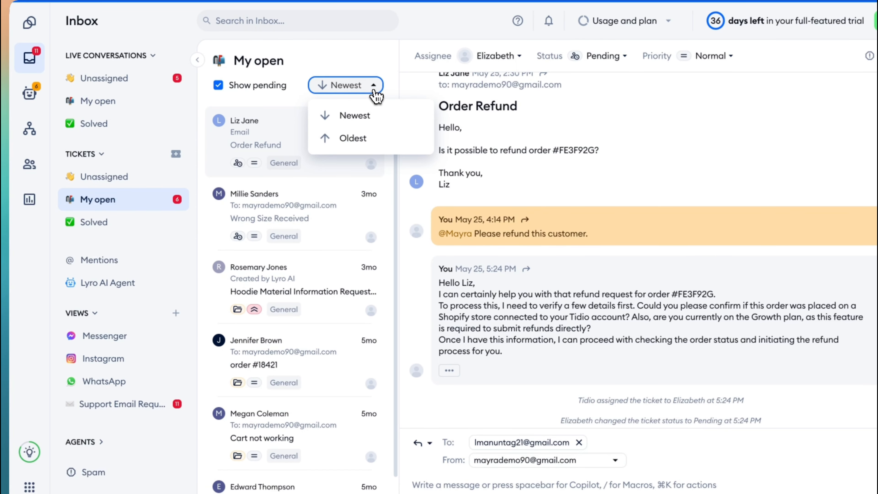
{"action": "left_click", "coordinate": [387, 140]}
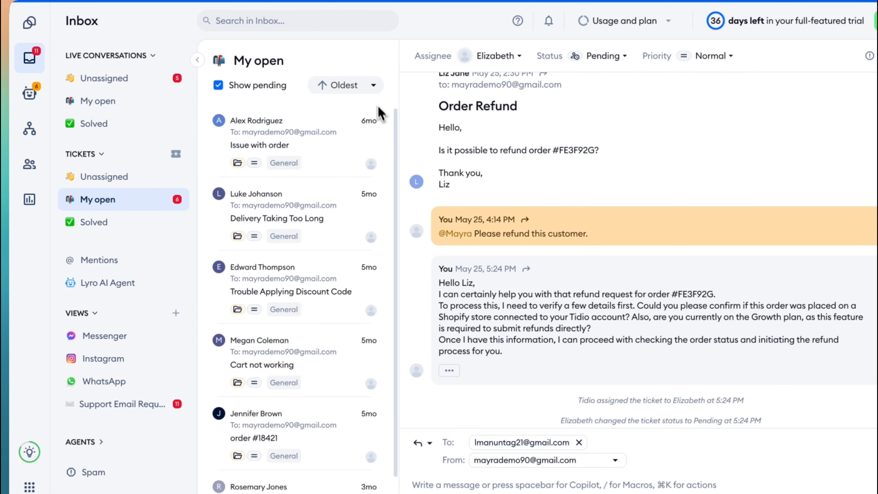
{"action": "left_click", "coordinate": [373, 86]}
{"action": "left_click", "coordinate": [376, 116]}
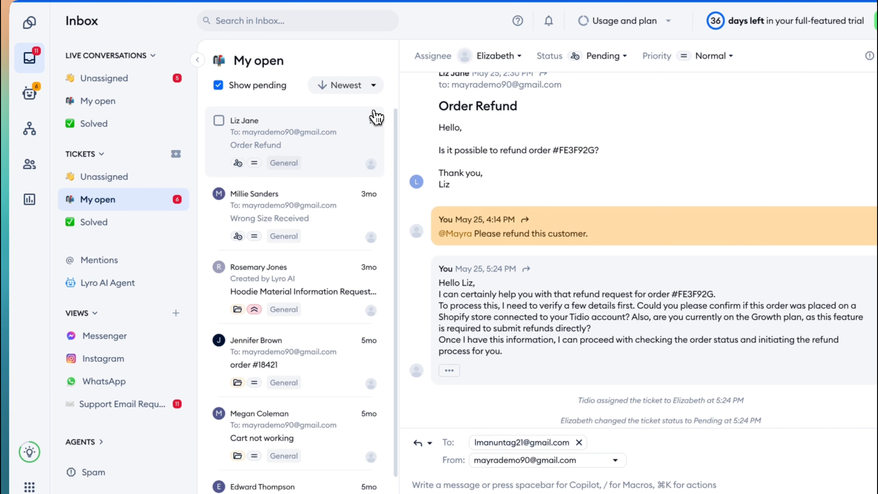
{"action": "left_click", "coordinate": [266, 91]}
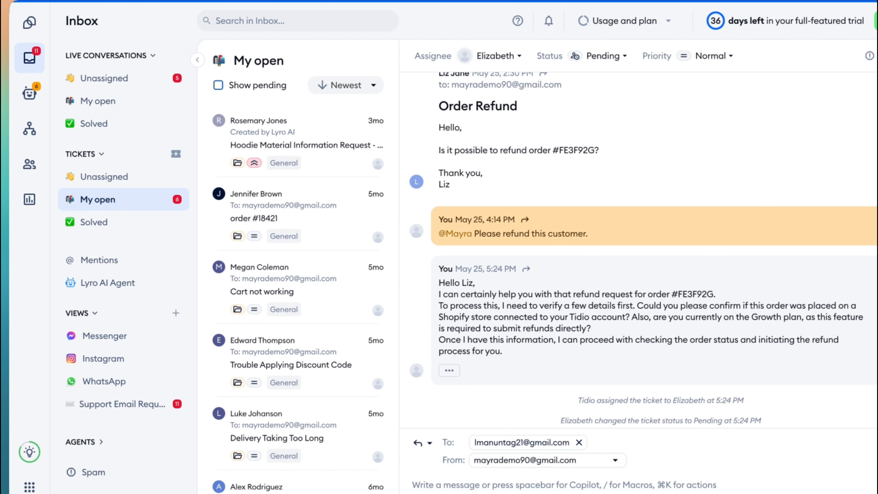
{"action": "left_click", "coordinate": [257, 85]}
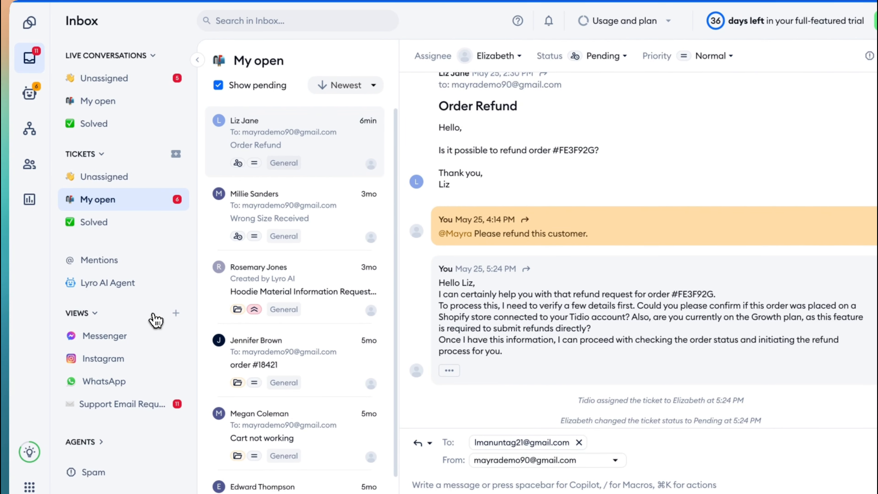
- Create a view named "Billing Issues" for tickets, visible only to me, with a condition matching a ticket tag
{"action": "left_click", "coordinate": [176, 313]}
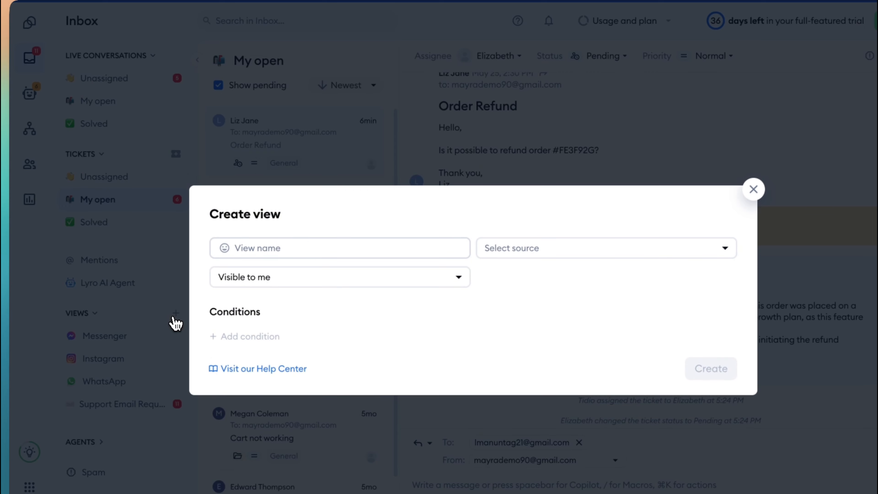
{"action": "left_click", "coordinate": [320, 248]}
{"action": "left_click", "coordinate": [323, 282]}
{"action": "left_click", "coordinate": [508, 251]}
{"action": "left_click", "coordinate": [513, 195]}
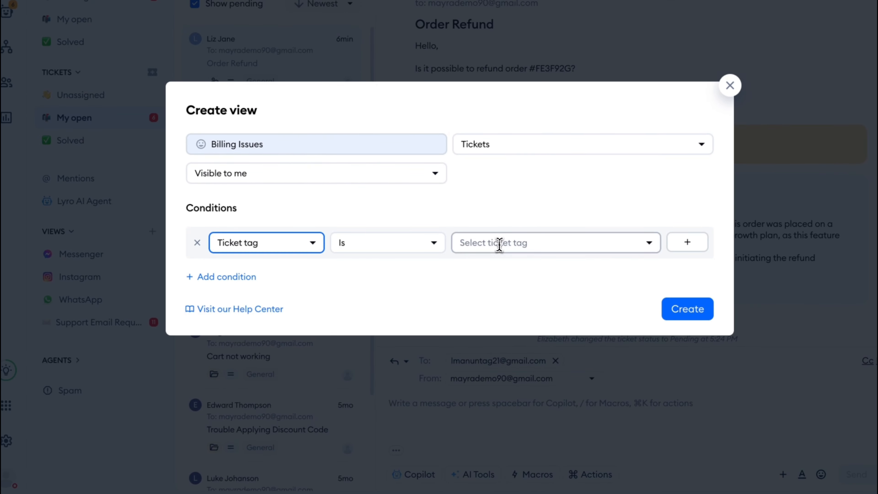
{"action": "left_click", "coordinate": [499, 244]}
{"action": "left_click", "coordinate": [514, 272]}
{"action": "left_click", "coordinate": [691, 316]}
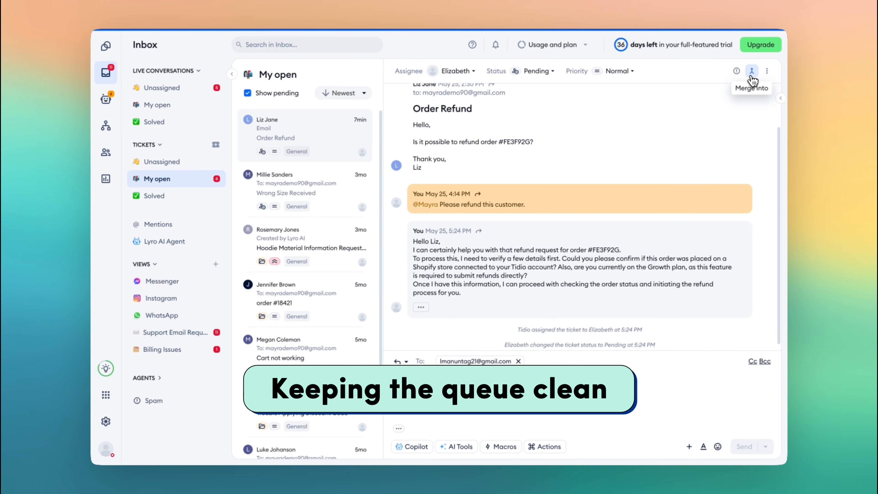
- Merge the Order Refund ticket into the same customer's Order Status ticket
{"action": "left_click", "coordinate": [752, 73]}
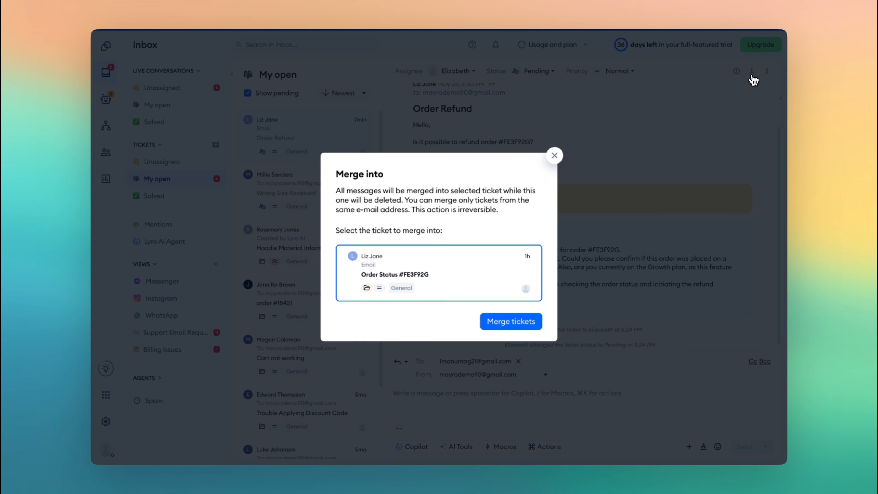
{"action": "left_click", "coordinate": [508, 323]}
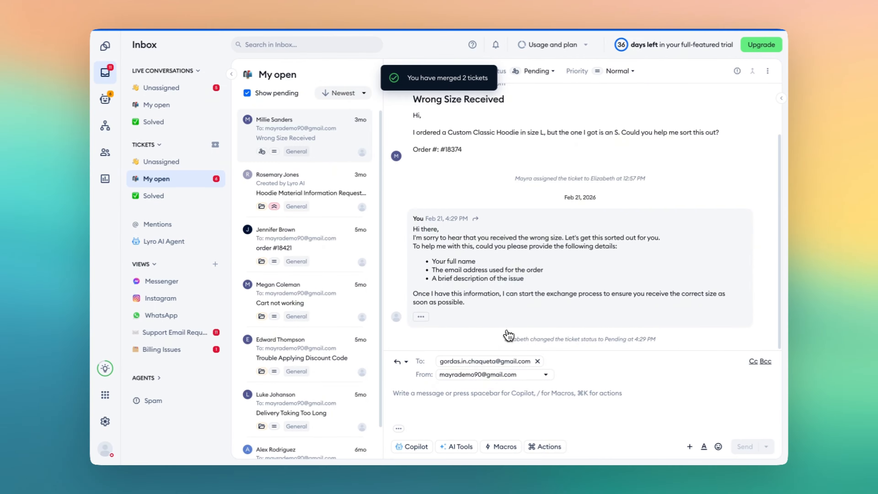
- Report the "Trouble Applying Discount Code" ticket as spam and open it in the Spam folder
{"action": "left_click", "coordinate": [329, 329]}
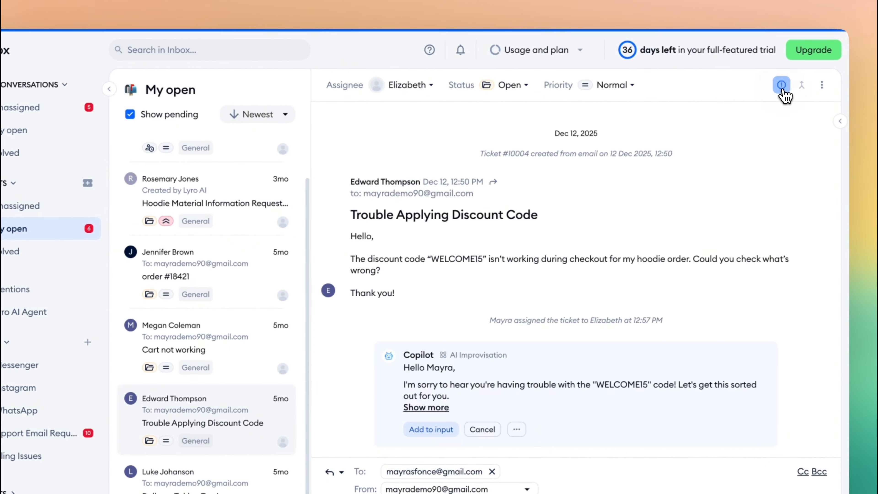
{"action": "left_click", "coordinate": [778, 88]}
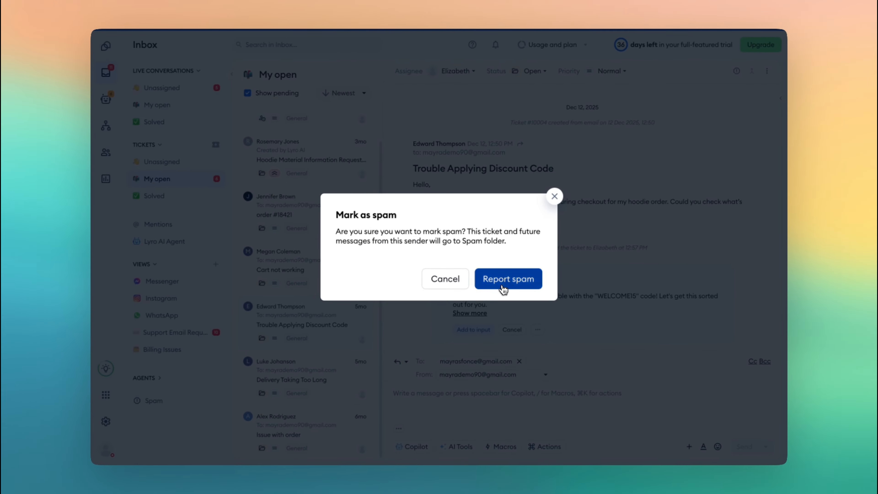
{"action": "left_click", "coordinate": [484, 341]}
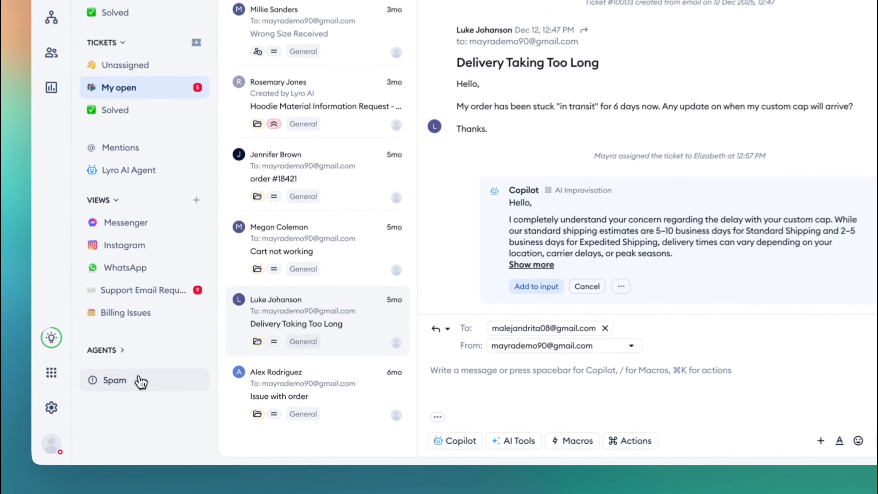
{"action": "left_click", "coordinate": [165, 402]}
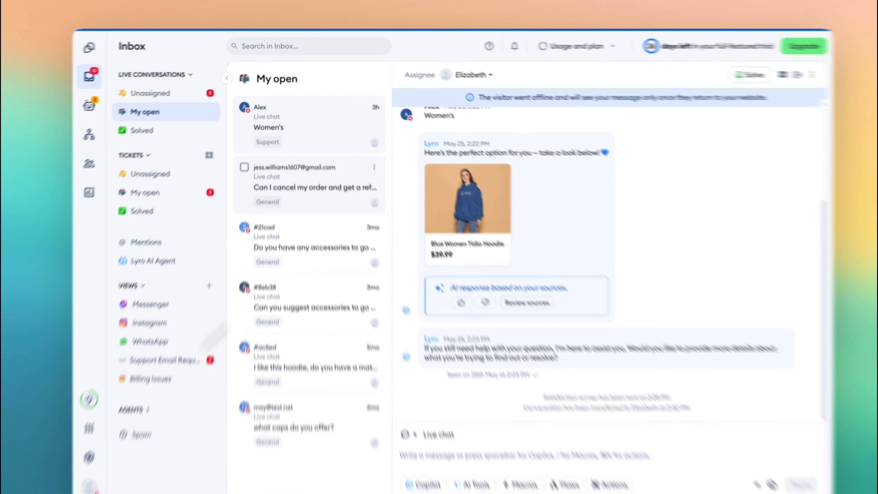
{"action": "left_click", "coordinate": [355, 183]}
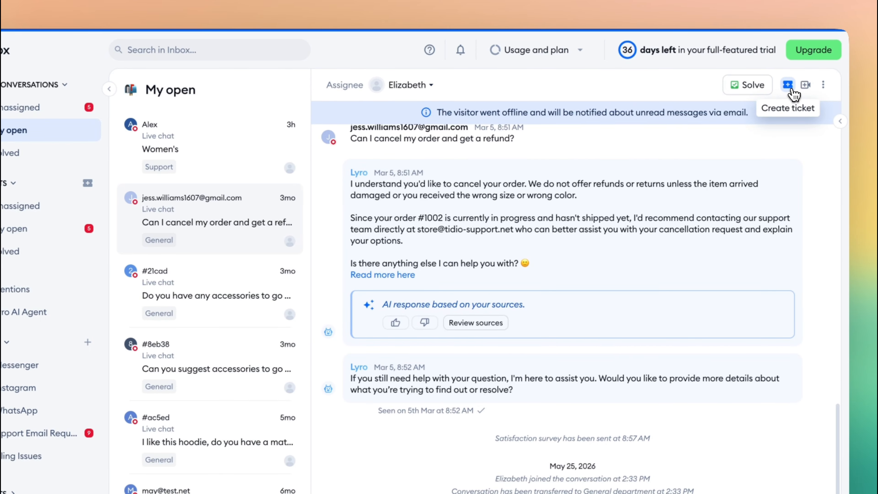
- Create an Urgent ticket "Refund Question" from the live chat about cancelling an order, with the message "Customer requesting large refund", and open it
{"action": "left_click", "coordinate": [791, 89]}
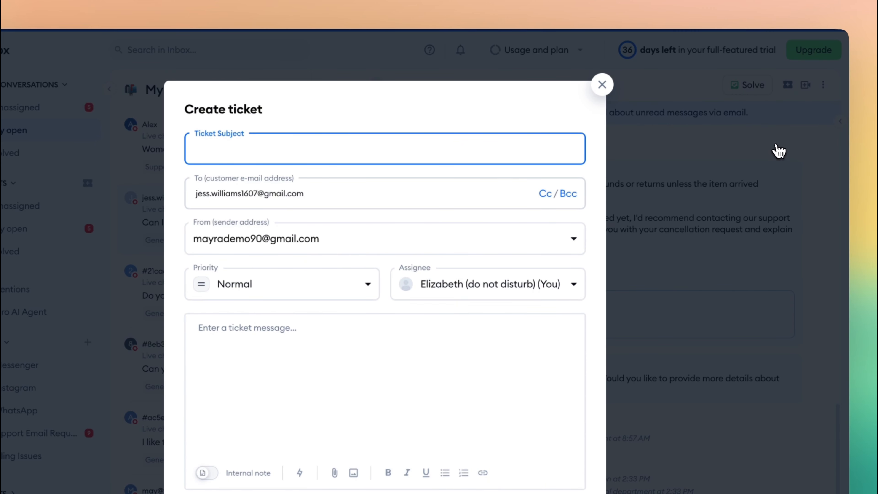
{"action": "type", "text": "Refund"}
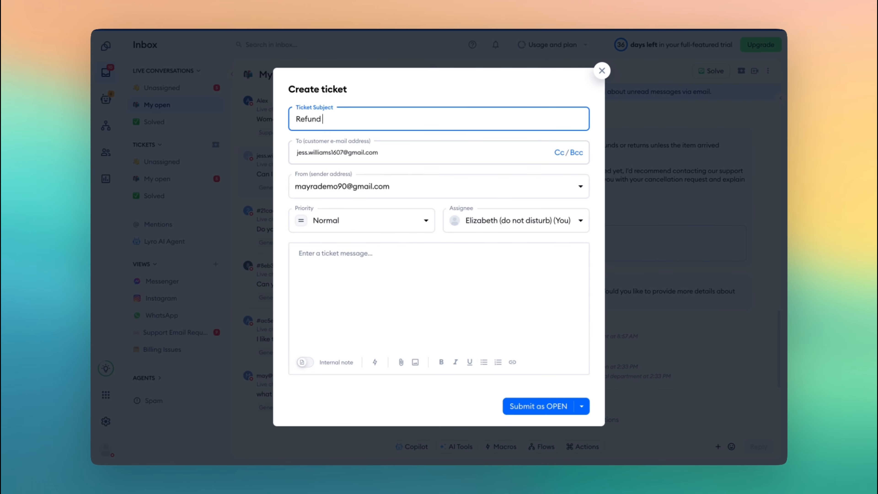
{"action": "type", "text": " Question"}
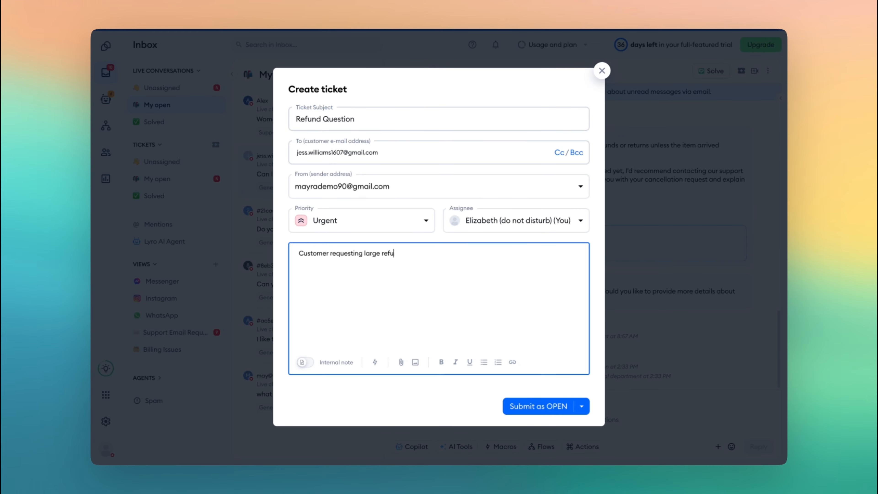
{"action": "type", "text": "nd"}
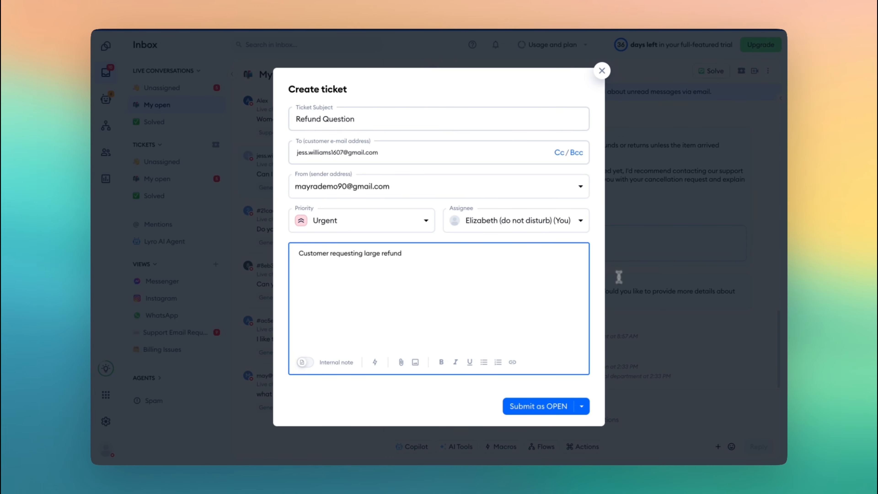
{"action": "left_click", "coordinate": [538, 407]}
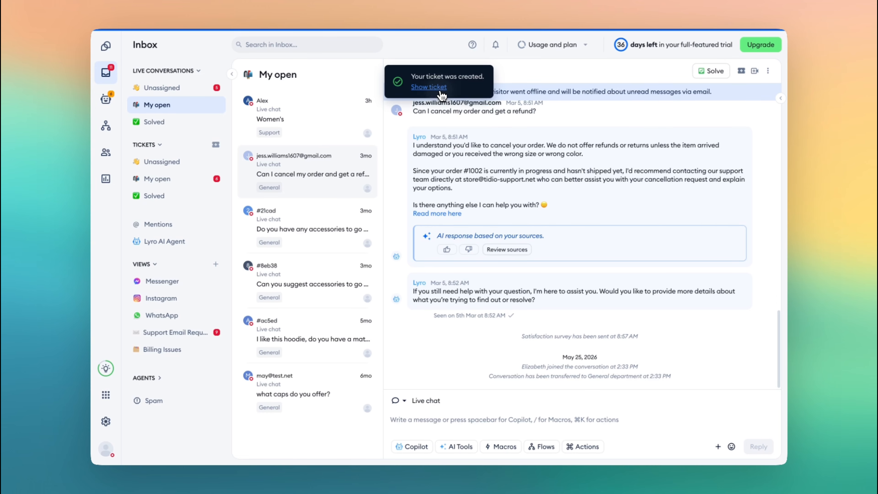
{"action": "left_click", "coordinate": [441, 91]}
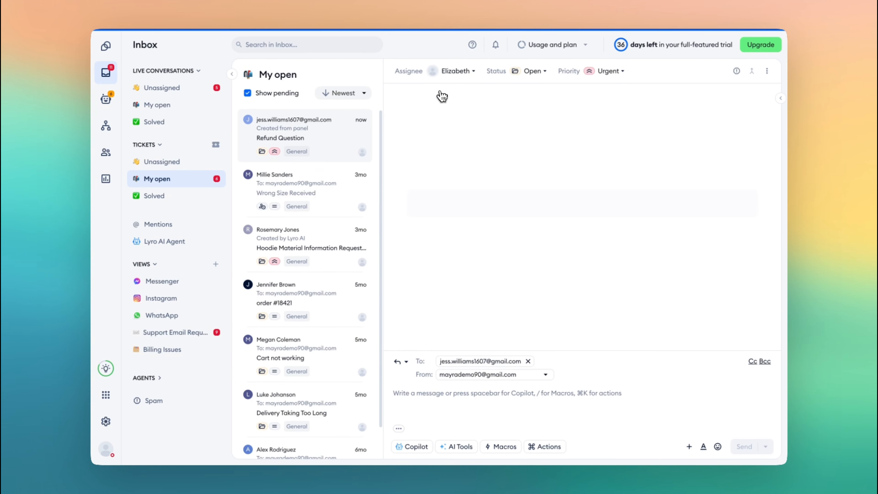